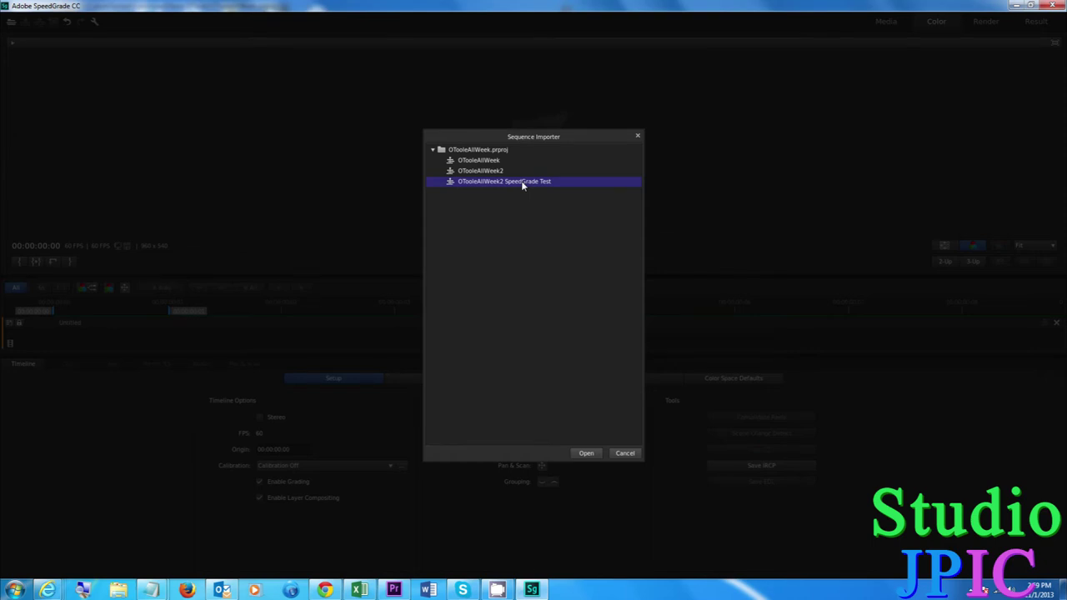
- Load the OTooleAllWeek2 SpeedGrade Test sequence from OTooleAllWeek.prproj into the timeline
{"action": "double_click", "coordinate": [522, 185]}
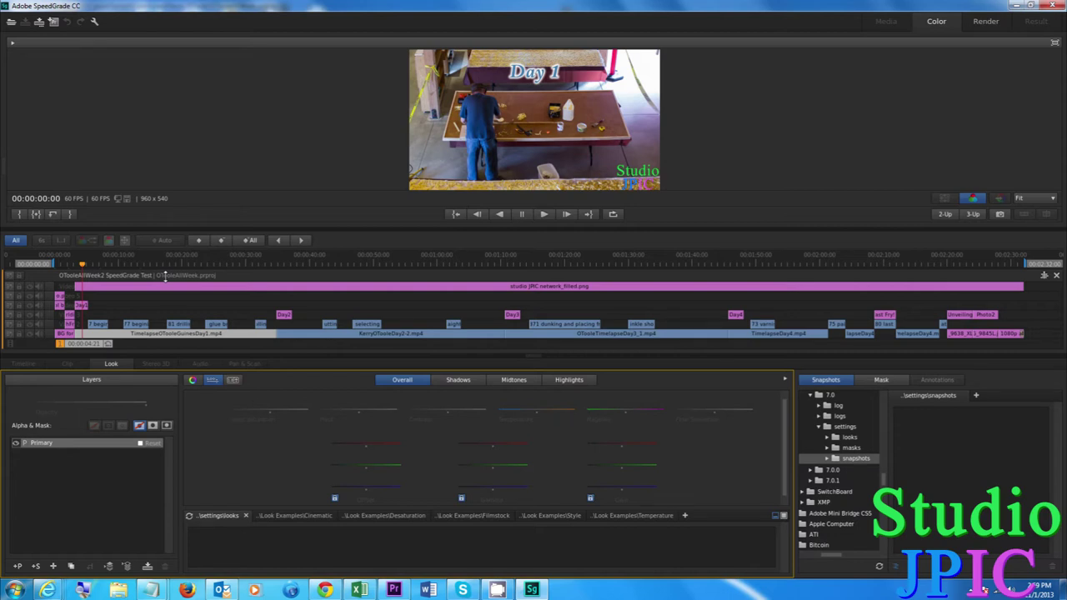
{"action": "left_click", "coordinate": [115, 264]}
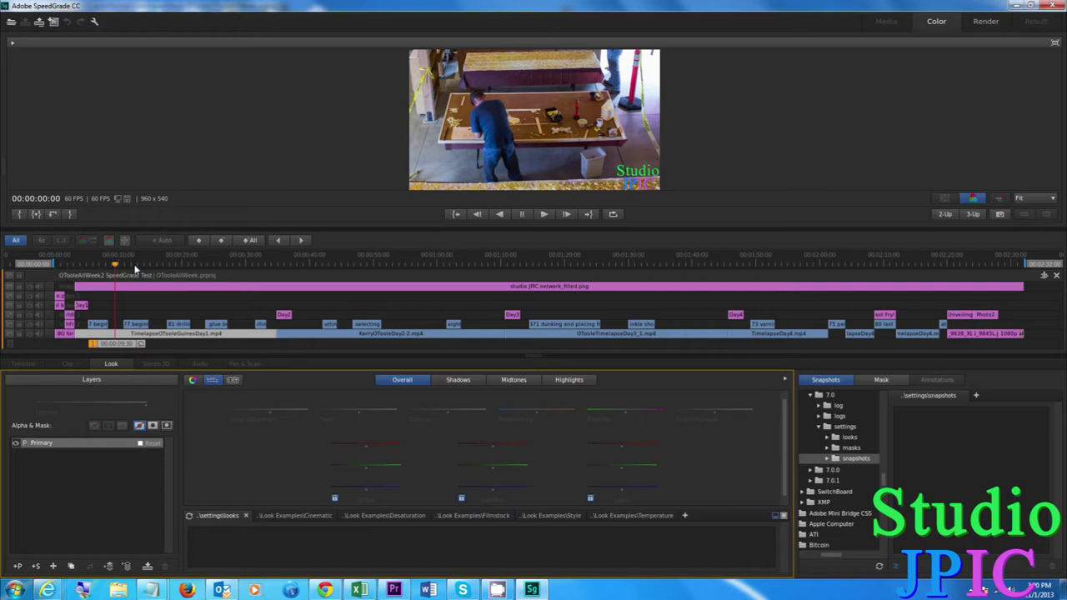
{"action": "left_click", "coordinate": [135, 265]}
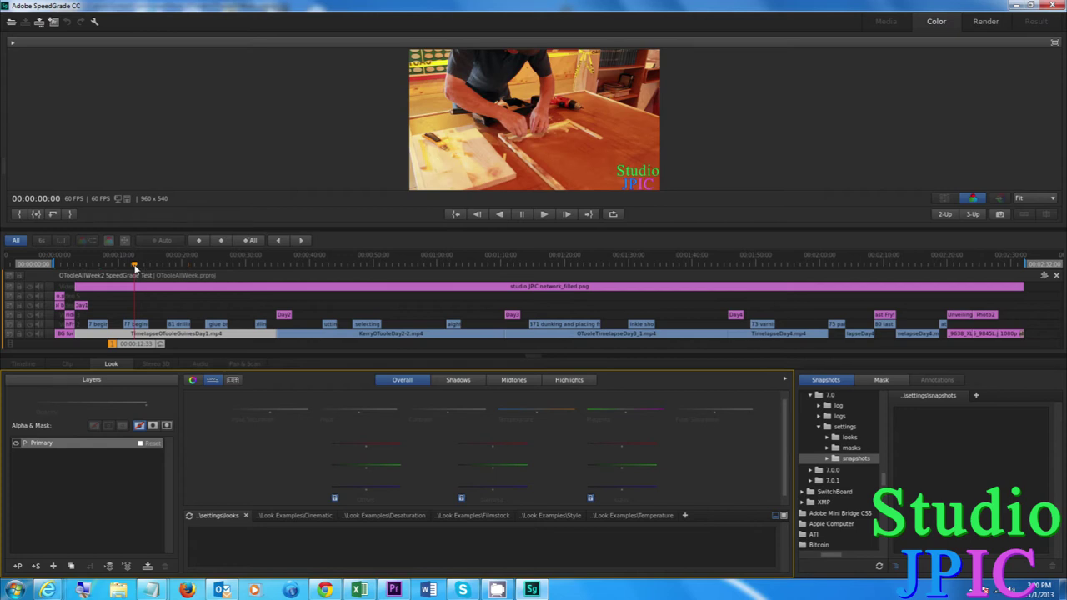
{"action": "left_click_drag", "start_coordinate": [134, 265], "coordinate": [96, 265]}
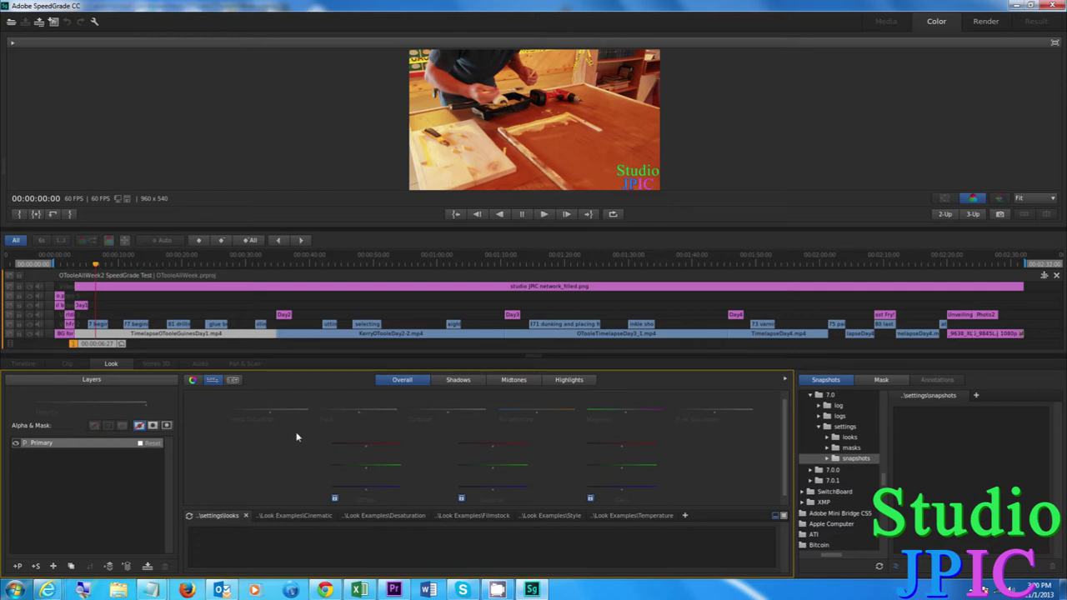
- Return to the sequence start and try the slider, wheel and numeric views, ending on colour wheels
{"action": "left_click", "coordinate": [81, 265]}
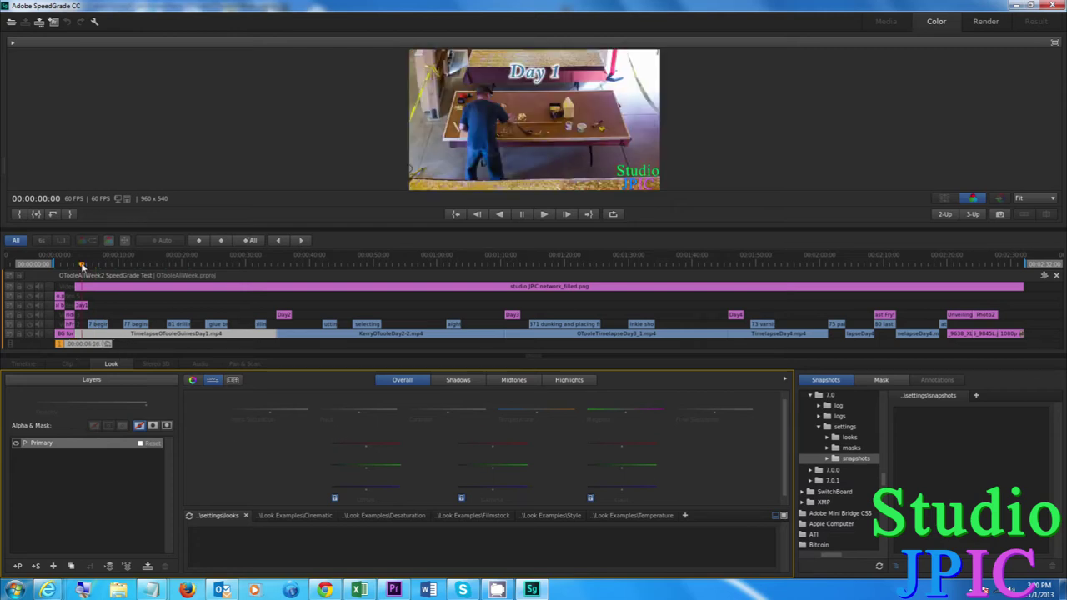
{"action": "mouse_move", "coordinate": [386, 472]}
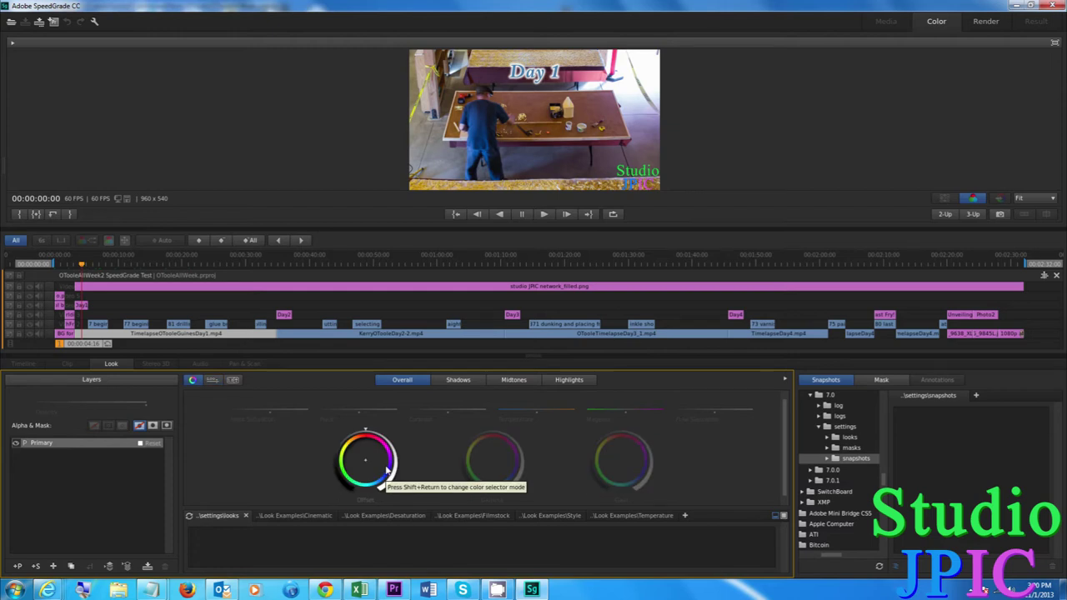
{"action": "left_click", "coordinate": [214, 379]}
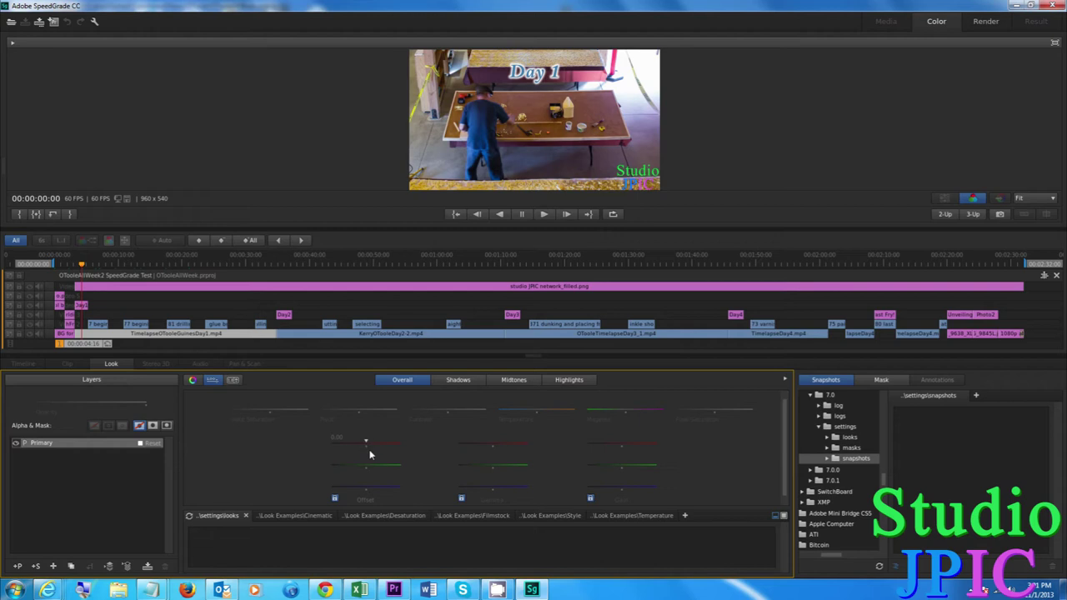
{"action": "left_click", "coordinate": [212, 380]}
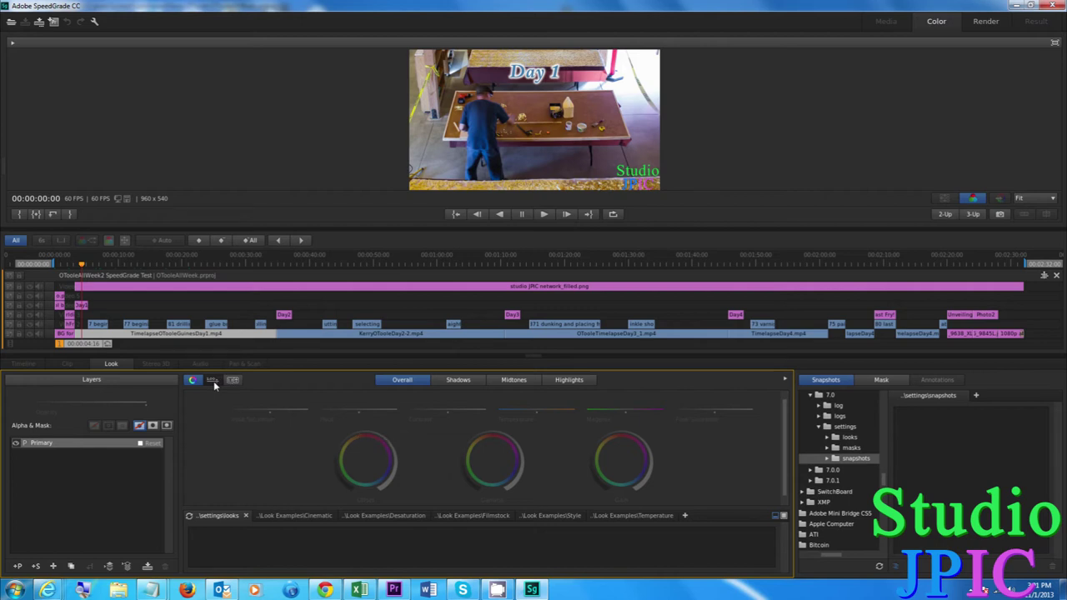
{"action": "left_click", "coordinate": [232, 380]}
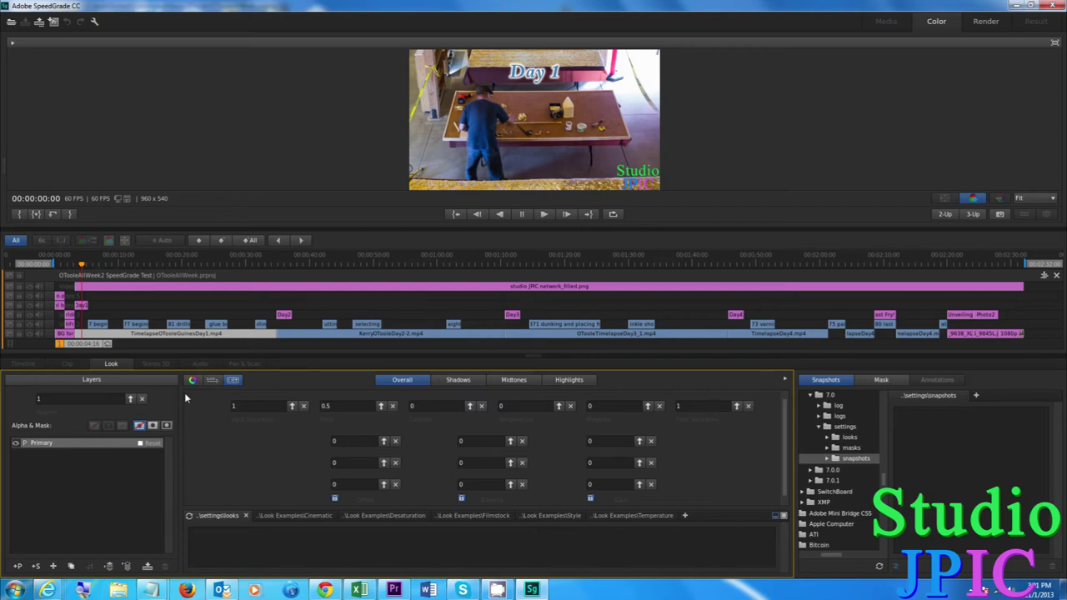
{"action": "left_click", "coordinate": [191, 379]}
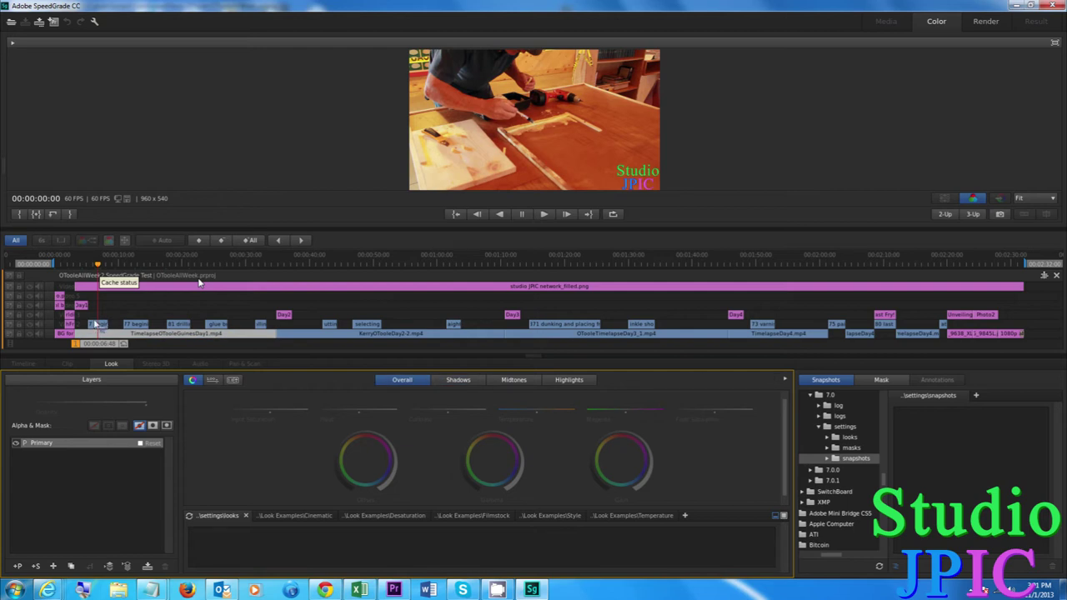
- Select the 7 begin clip and lower its Overall Temperature to about -0.36
{"action": "left_click", "coordinate": [97, 324]}
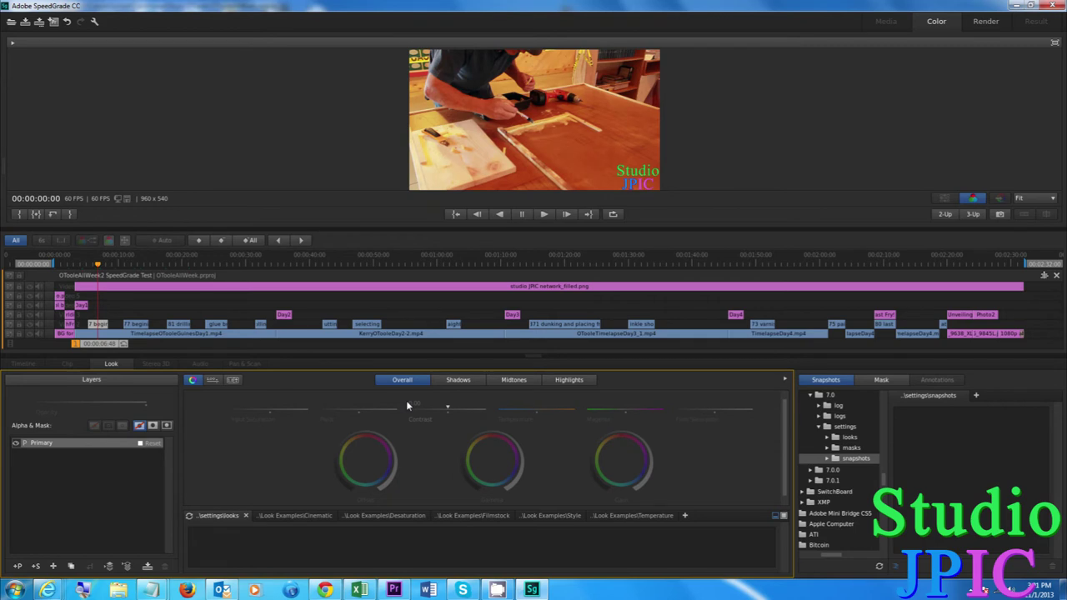
{"action": "left_click_drag", "start_coordinate": [536, 410], "coordinate": [532, 409]}
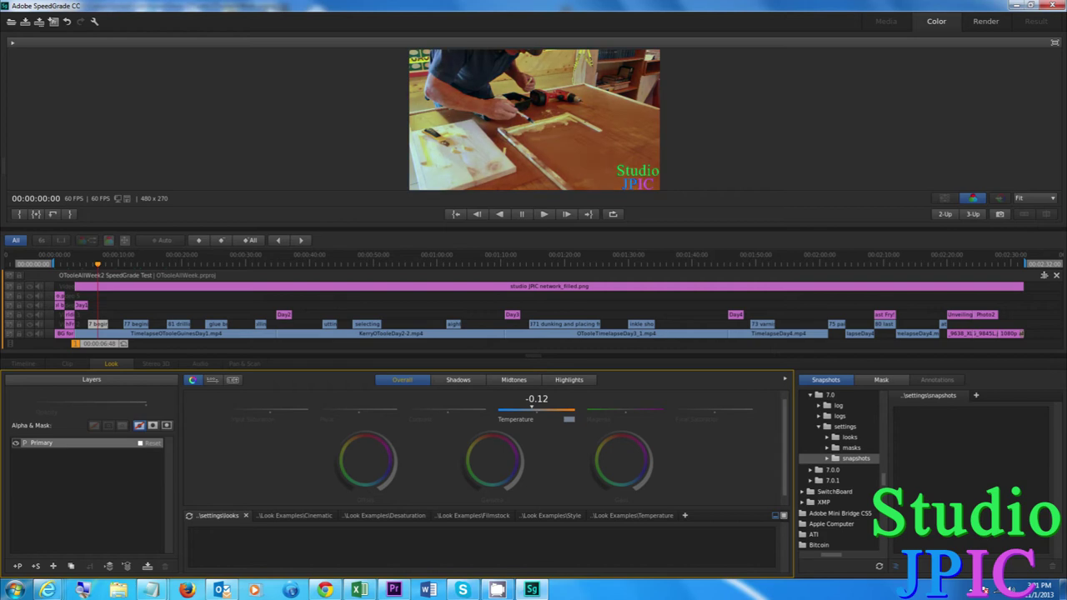
{"action": "left_click_drag", "start_coordinate": [532, 410], "coordinate": [522, 409]}
{"action": "left_click_drag", "start_coordinate": [523, 408], "coordinate": [525, 408]}
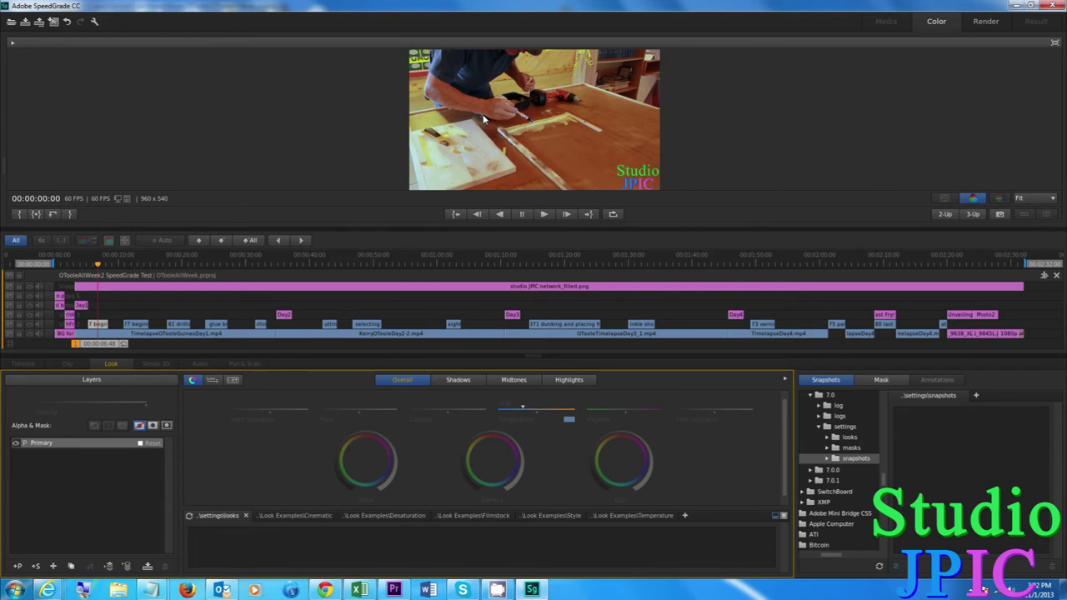
- Scrub through the sequence to compare, then push the Temperature much cooler, to -2.51
{"action": "left_click", "coordinate": [113, 264]}
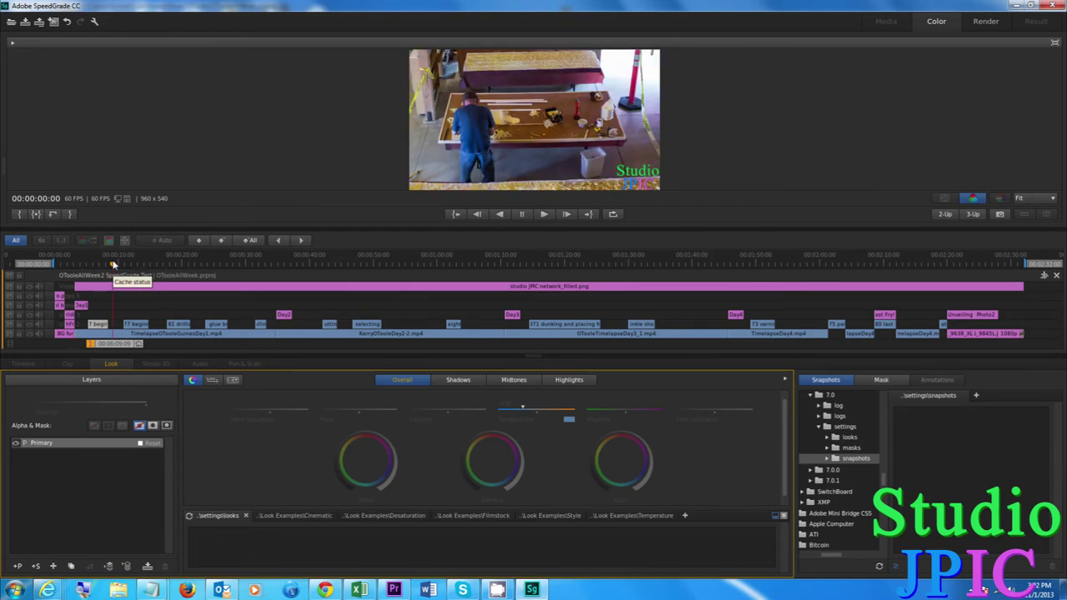
{"action": "left_click", "coordinate": [99, 265]}
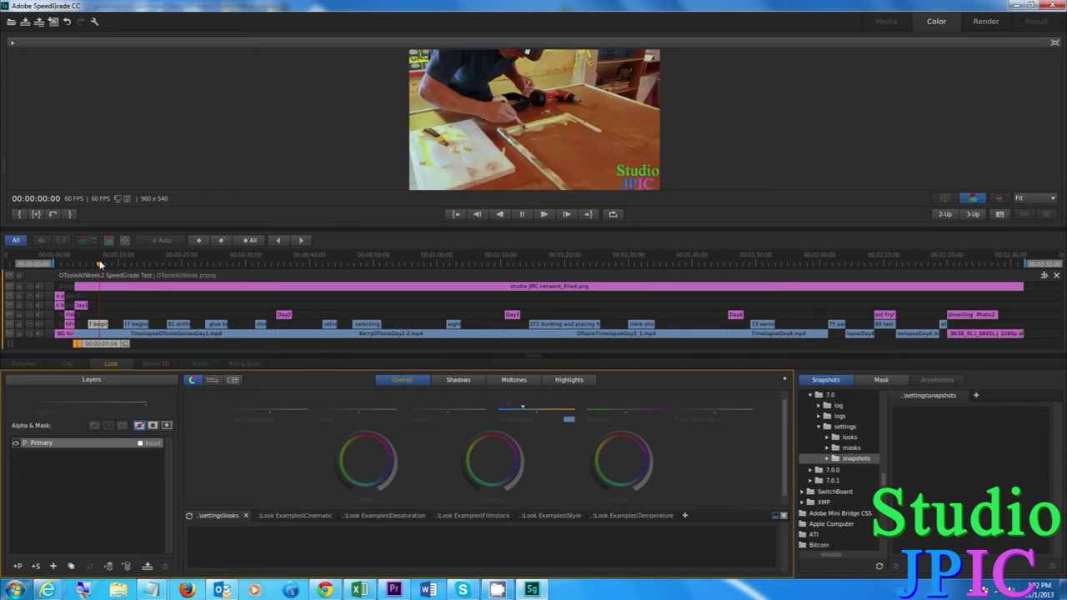
{"action": "left_click", "coordinate": [136, 323]}
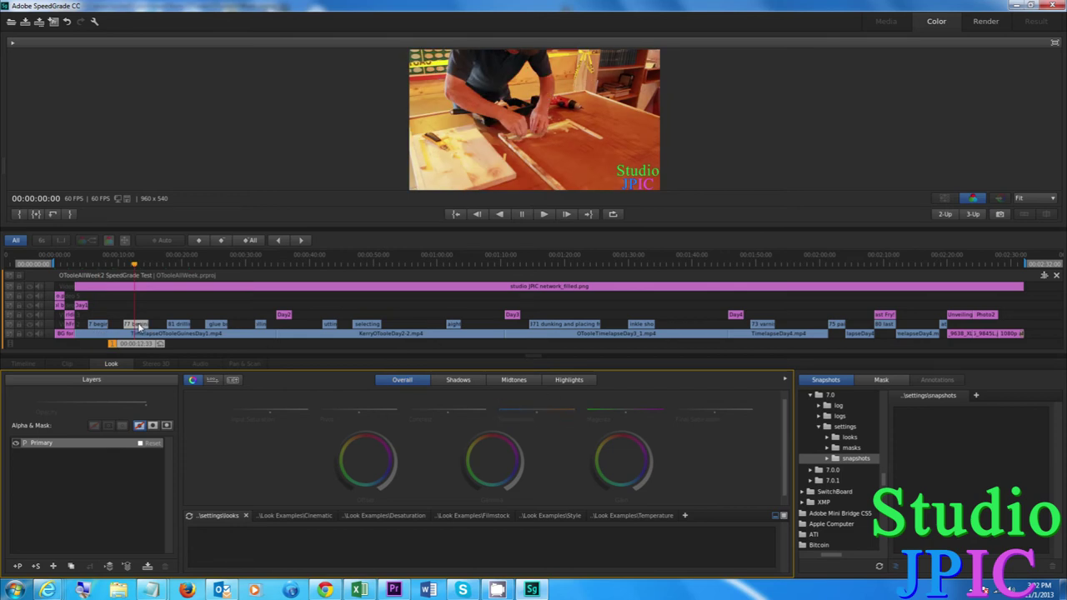
{"action": "left_click_drag", "start_coordinate": [517, 409], "coordinate": [498, 409]}
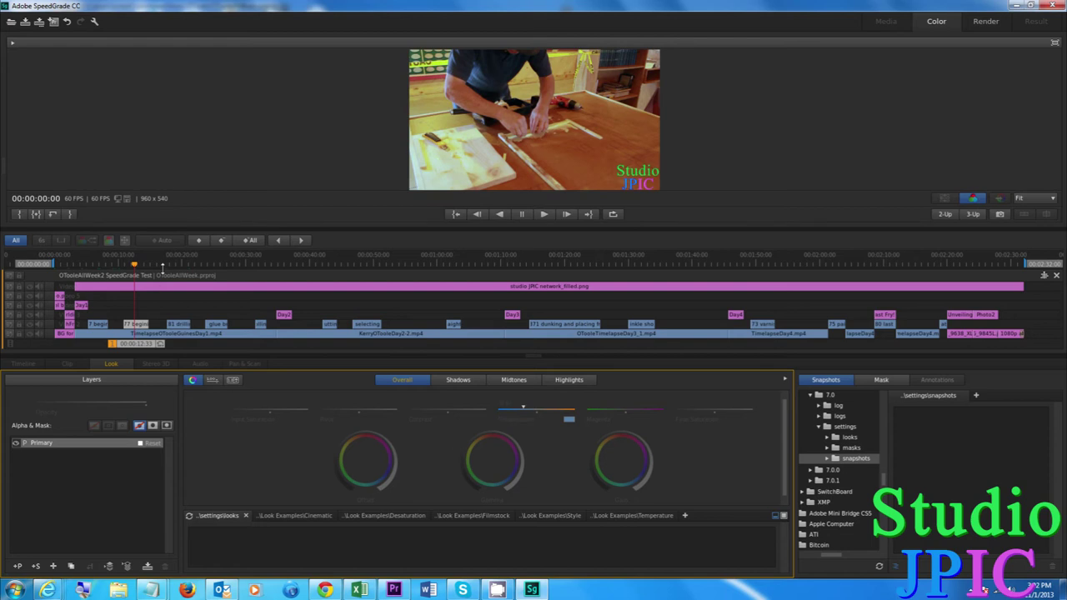
- Move to the drill clip and raise its Midtones Offset to 0.25, then jump to the 00:00:24:45 clip
{"action": "left_click", "coordinate": [117, 265]}
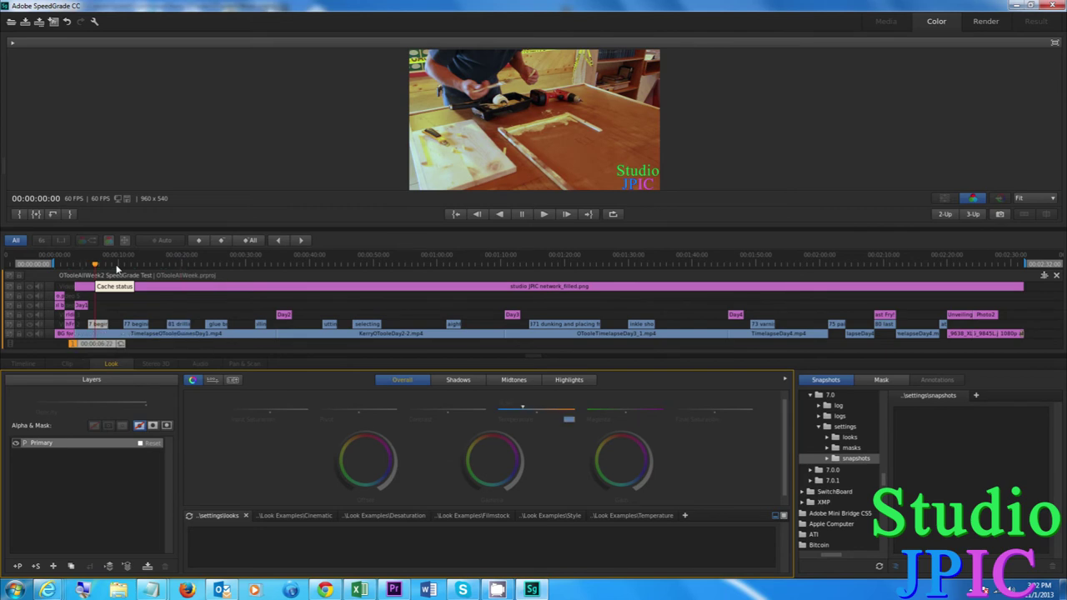
{"action": "left_click", "coordinate": [180, 265]}
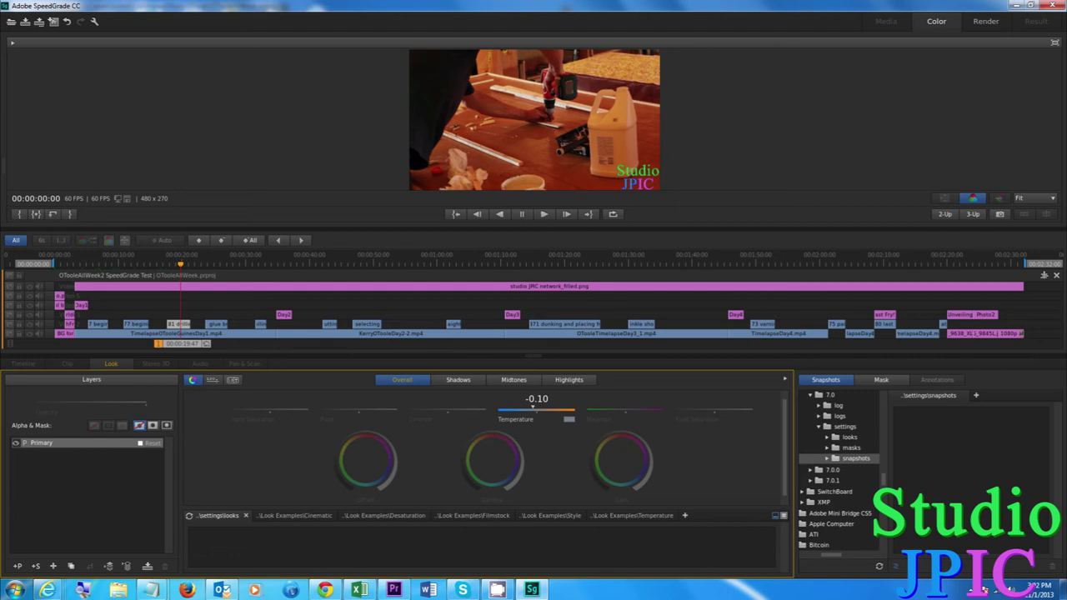
{"action": "left_click", "coordinate": [213, 379]}
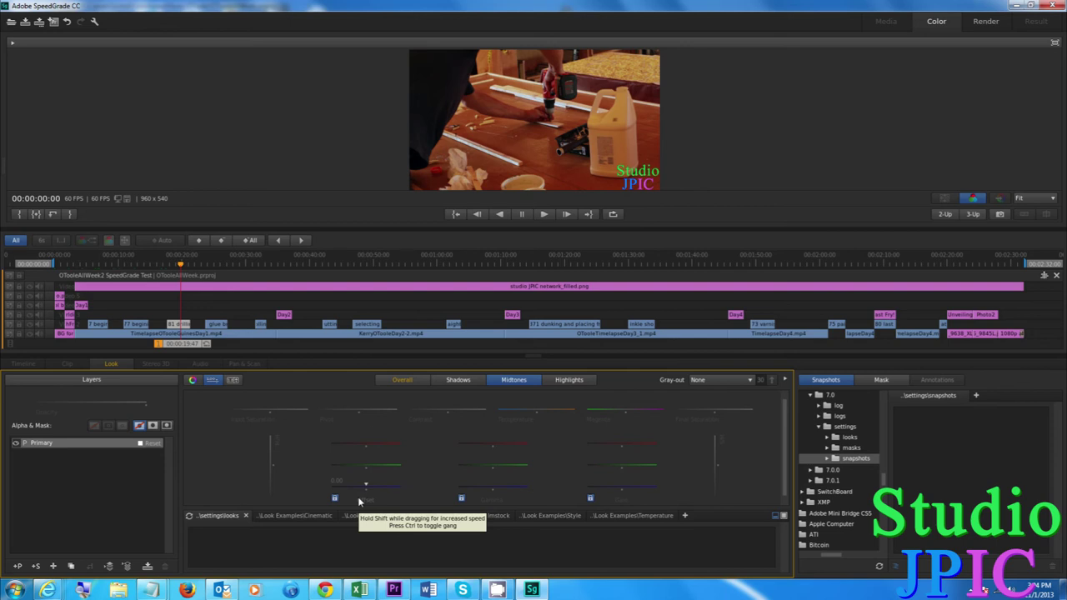
{"action": "left_click_drag", "start_coordinate": [359, 501], "coordinate": [395, 497]}
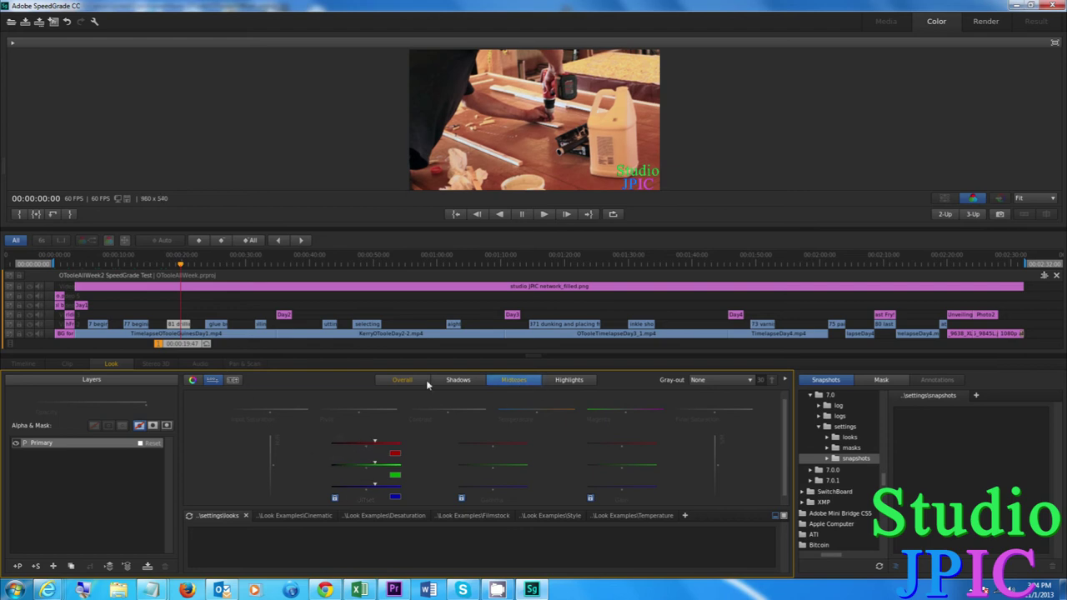
{"action": "left_click", "coordinate": [516, 389]}
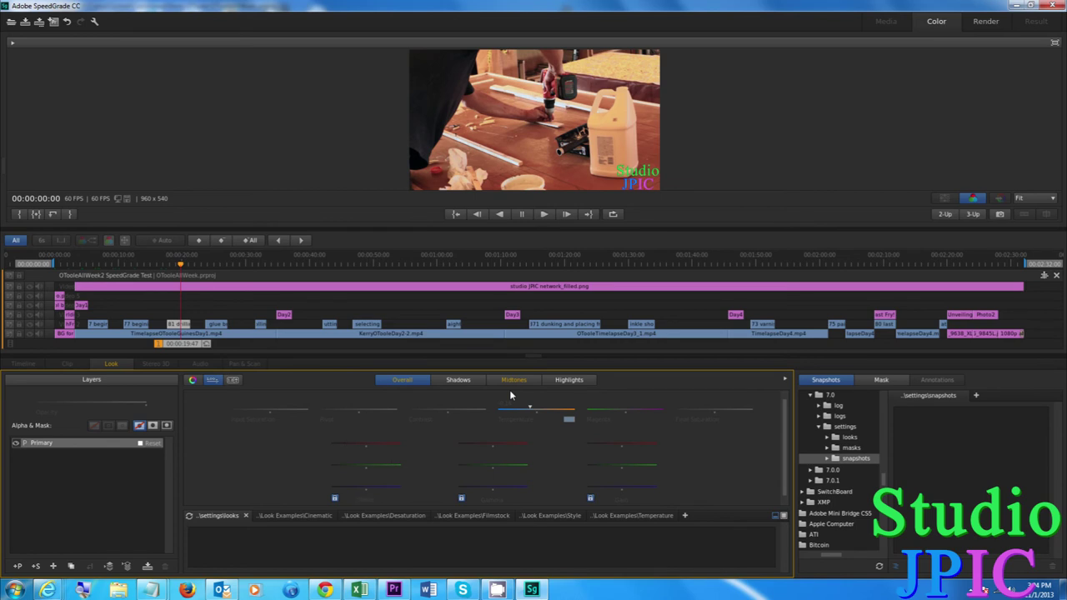
{"action": "left_click", "coordinate": [510, 390]}
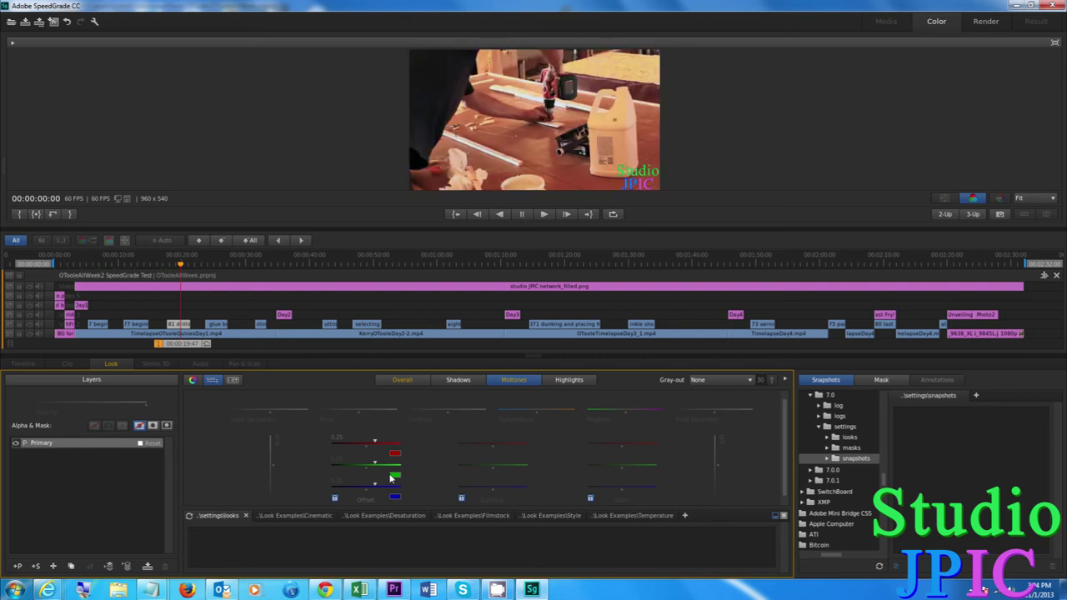
{"action": "left_click", "coordinate": [212, 262]}
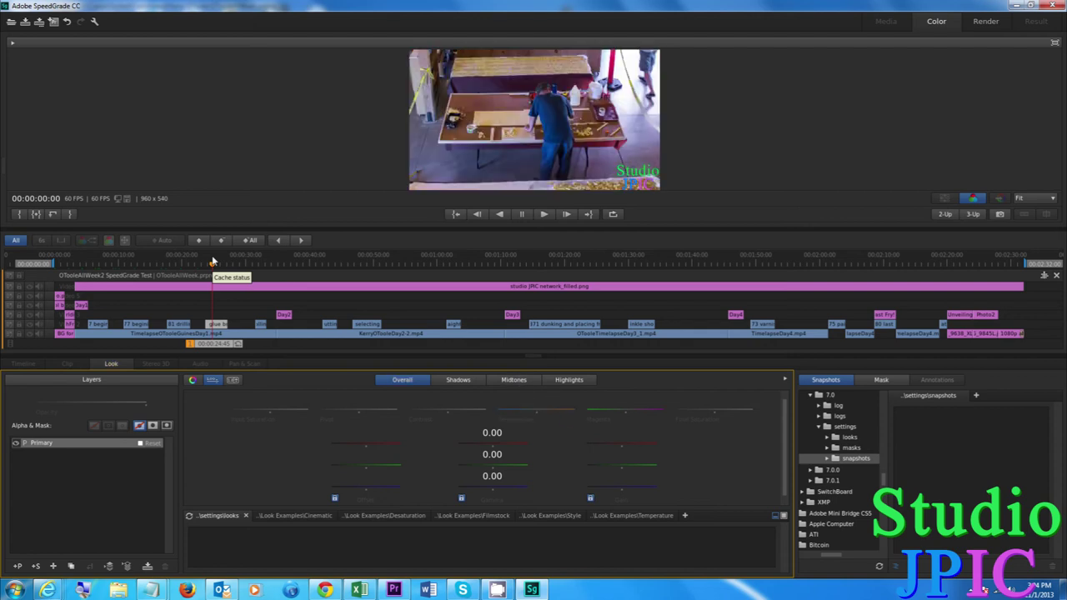
- Set the table-work clip's Temperature to -0.40 and the overhead workshop clip's to about 0.16
{"action": "mouse_move", "coordinate": [537, 410]}
{"action": "left_mouse_down"}
{"action": "mouse_move", "coordinate": [550, 409]}
{"action": "mouse_move", "coordinate": [534, 410]}
{"action": "left_mouse_up"}
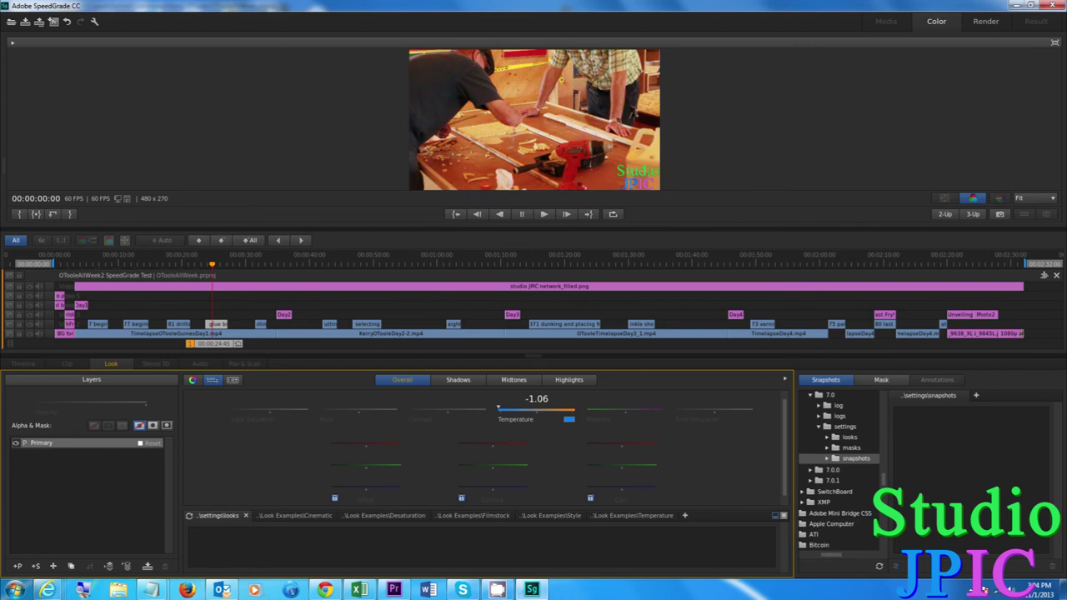
{"action": "left_click_drag", "start_coordinate": [497, 408], "coordinate": [510, 404]}
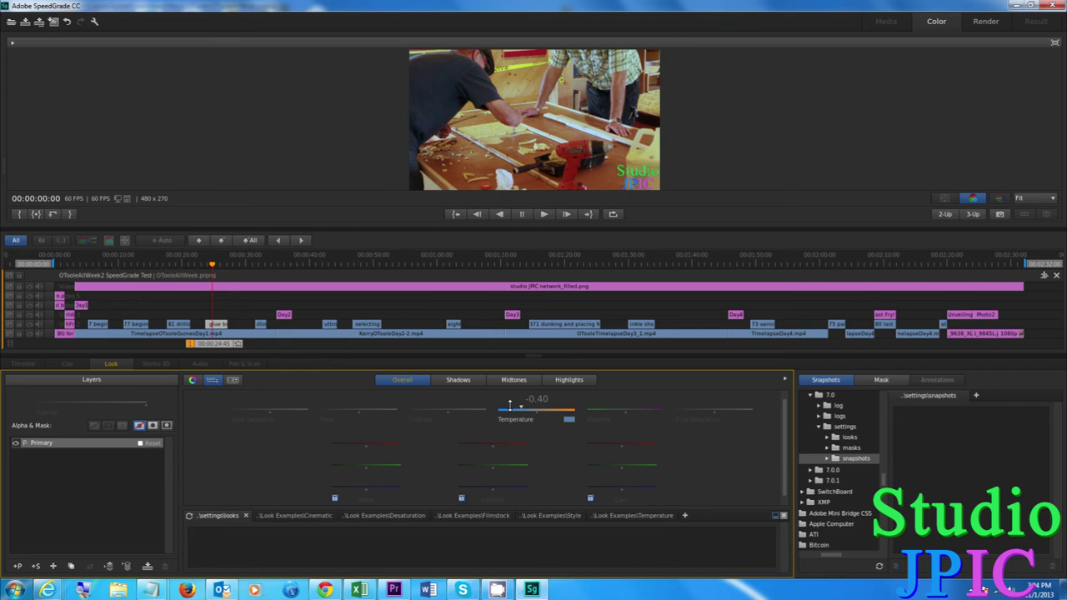
{"action": "left_click", "coordinate": [236, 262]}
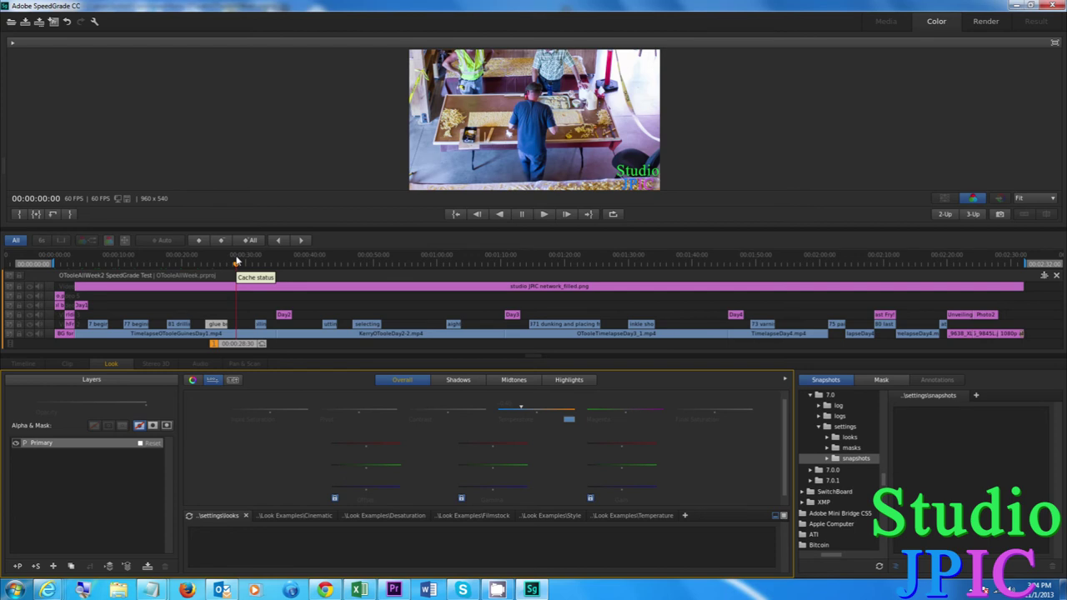
{"action": "mouse_move", "coordinate": [540, 412]}
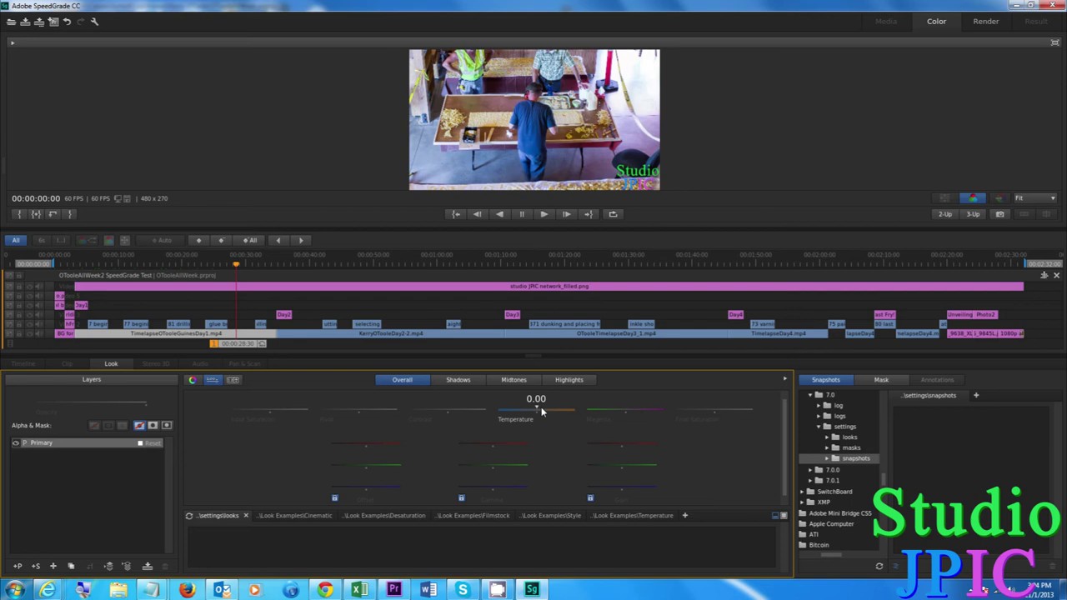
{"action": "left_click_drag", "start_coordinate": [541, 411], "coordinate": [549, 412]}
{"action": "left_click_drag", "start_coordinate": [544, 411], "coordinate": [543, 411]}
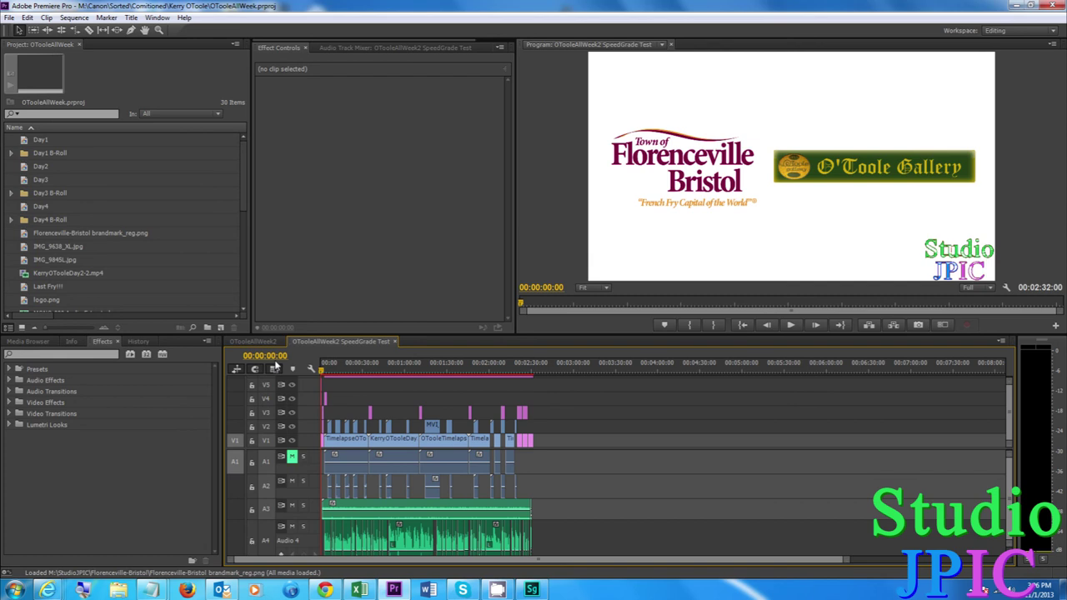
- Scrub the graded sequence from 00:00:07:31 to 00:00:23:43, compare the original OTooleAllWeek2, then return
{"action": "left_click", "coordinate": [330, 369]}
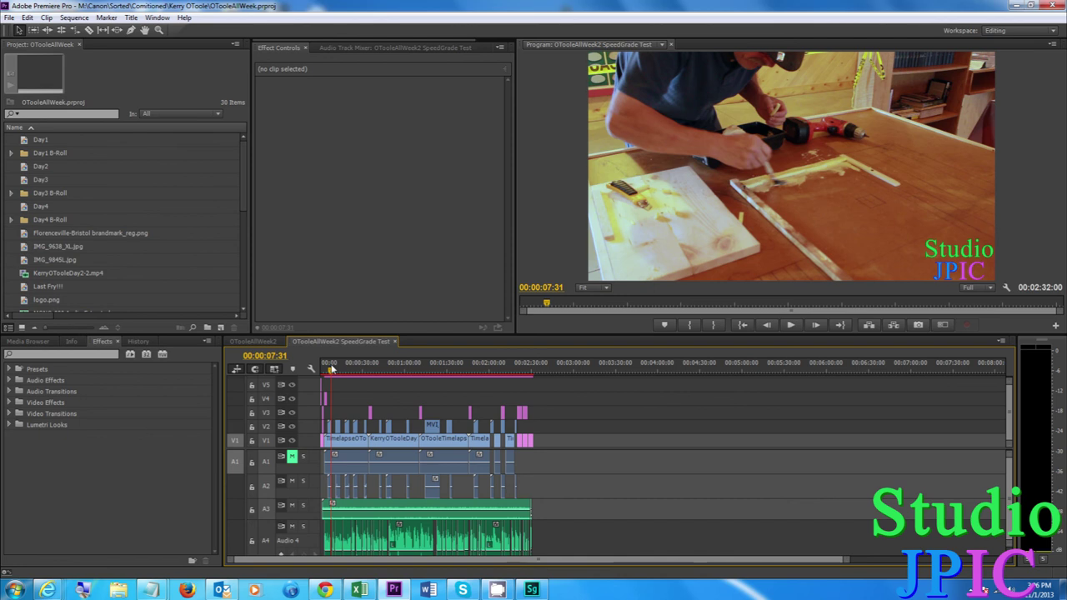
{"action": "left_click", "coordinate": [339, 370]}
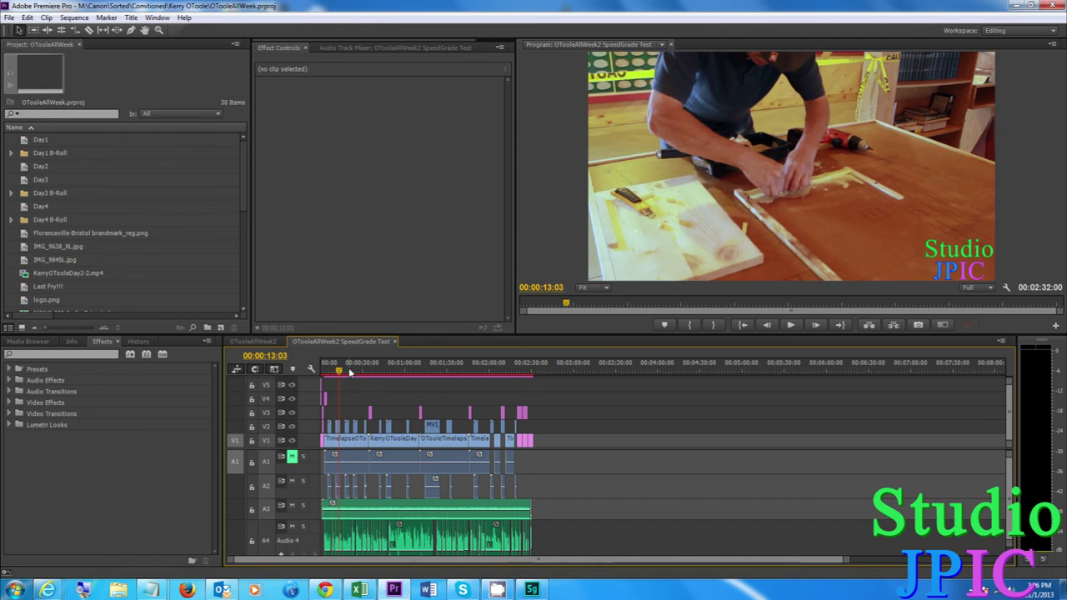
{"action": "left_click", "coordinate": [355, 371]}
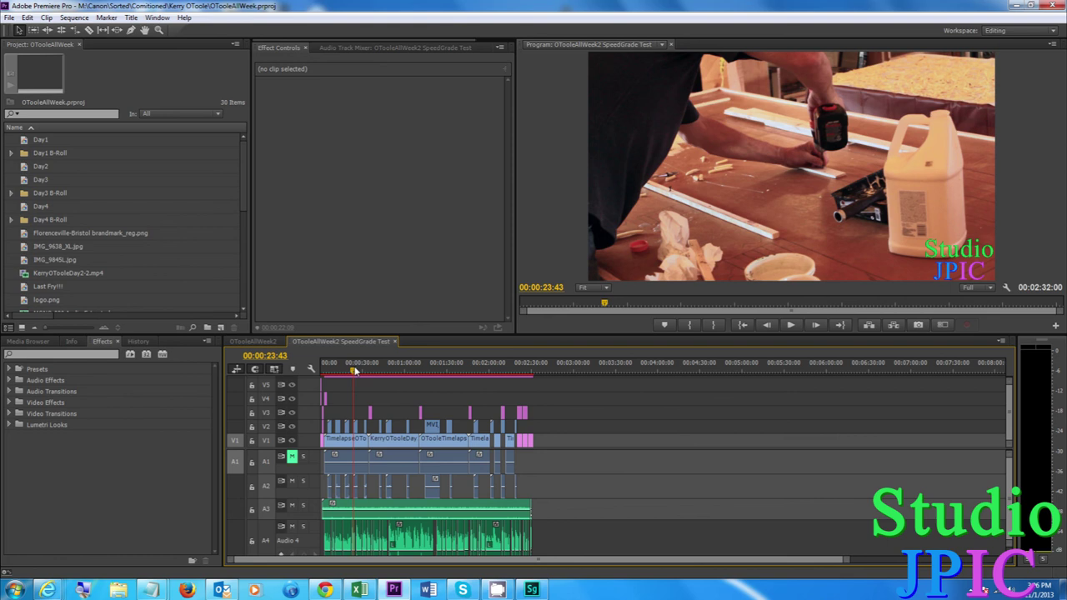
{"action": "left_click", "coordinate": [252, 342]}
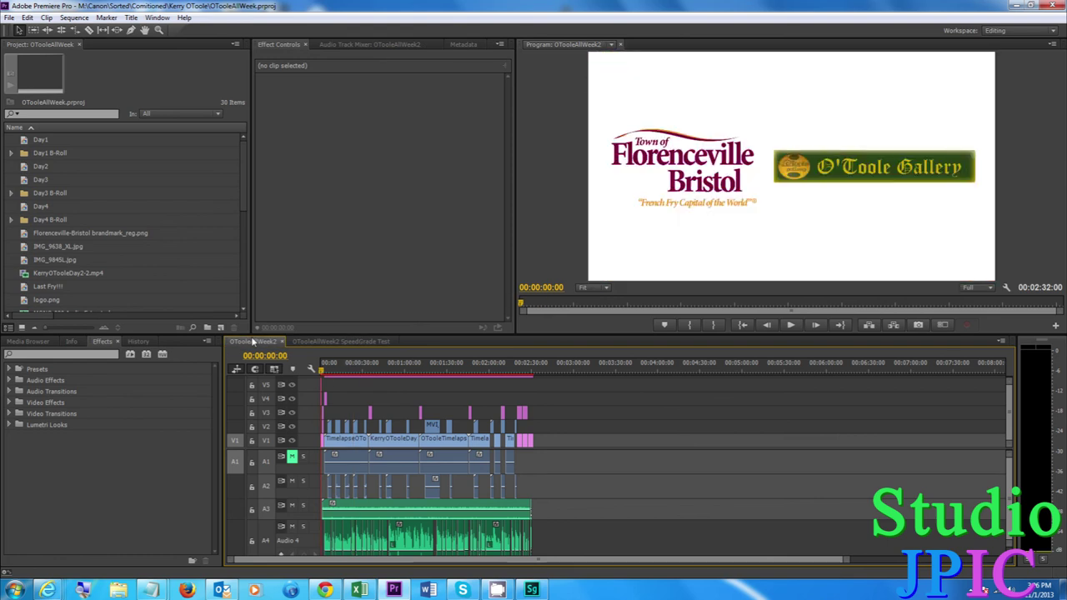
{"action": "left_click", "coordinate": [329, 363]}
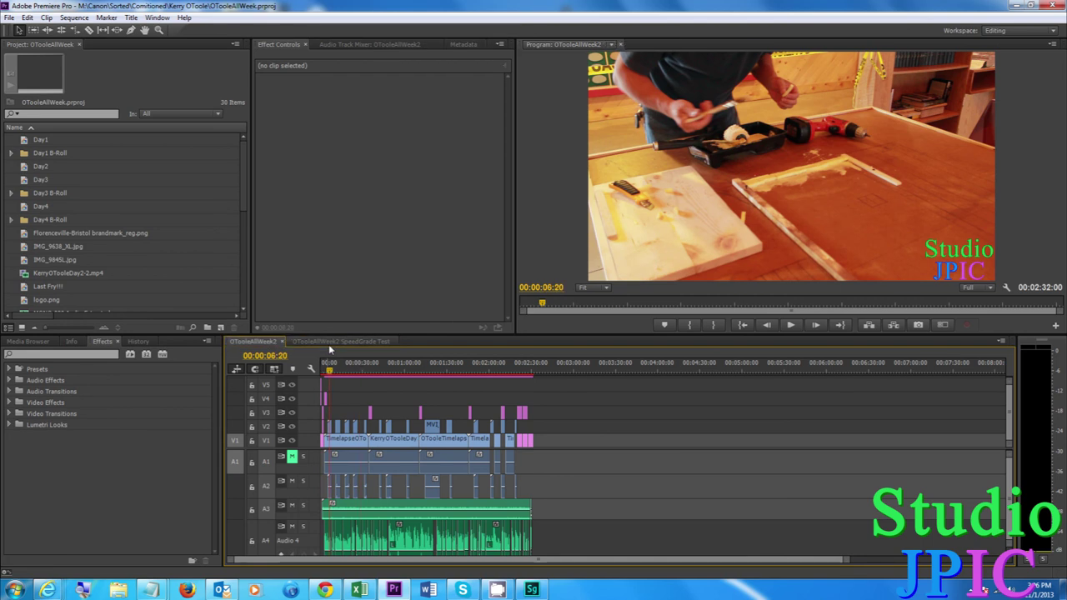
{"action": "left_click", "coordinate": [328, 342]}
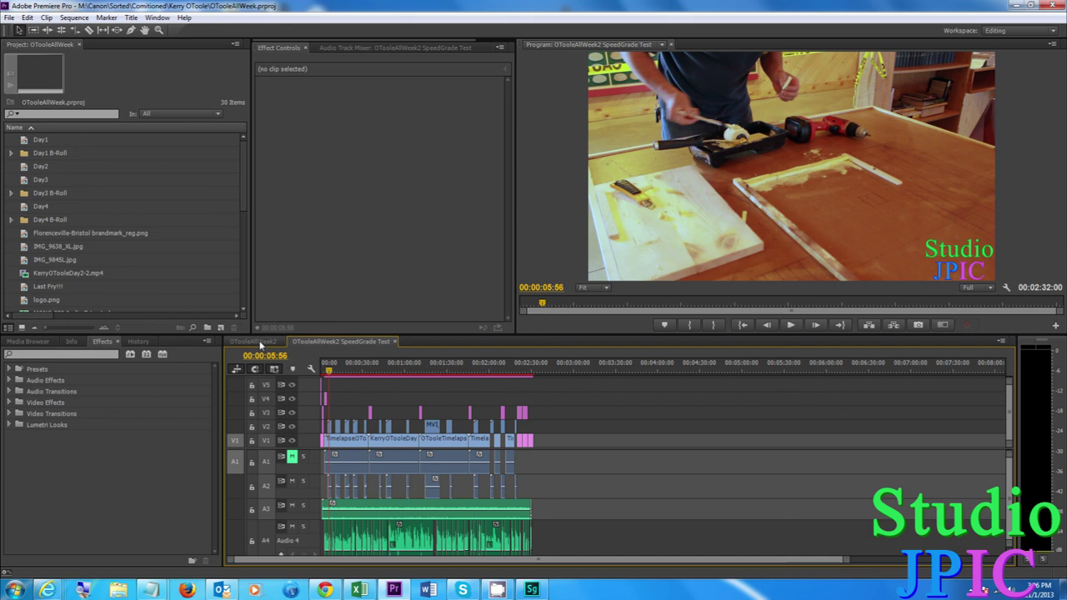